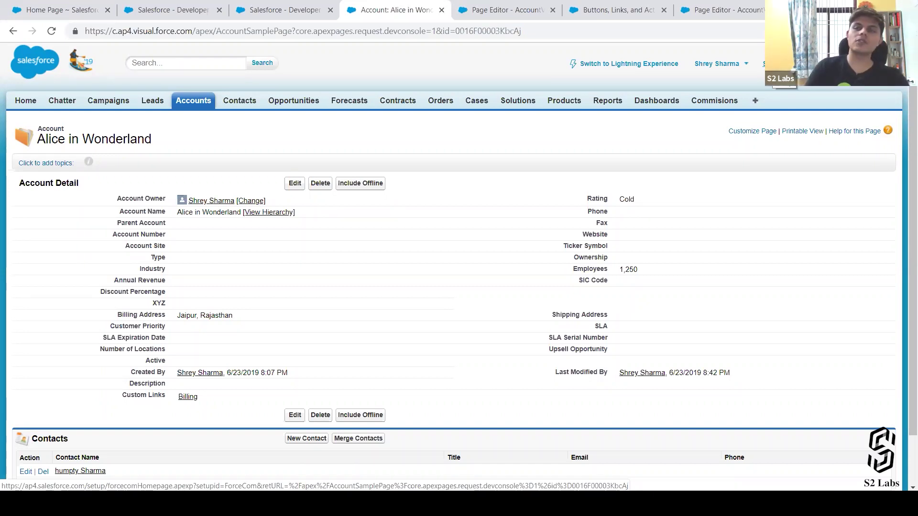
# Open the list of Visualforce pages in Setup.
pyautogui.click(770, 63)
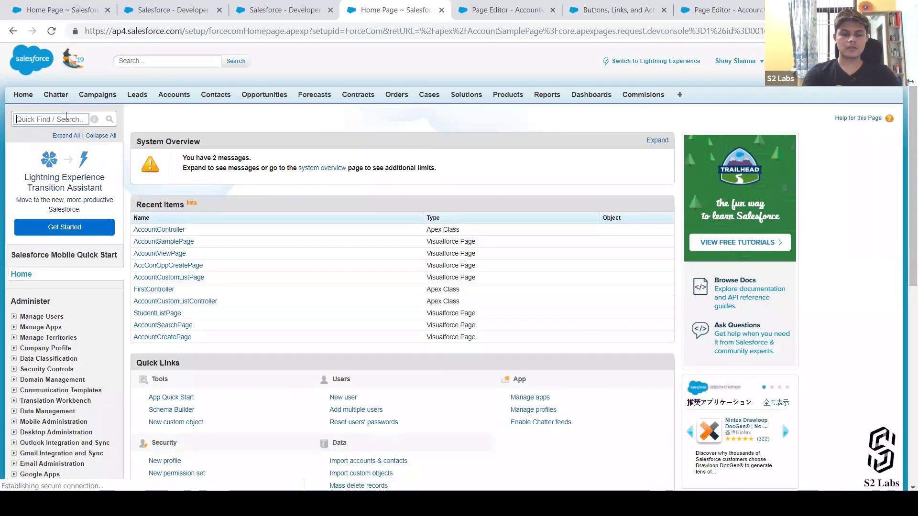
pyautogui.write('Pag')
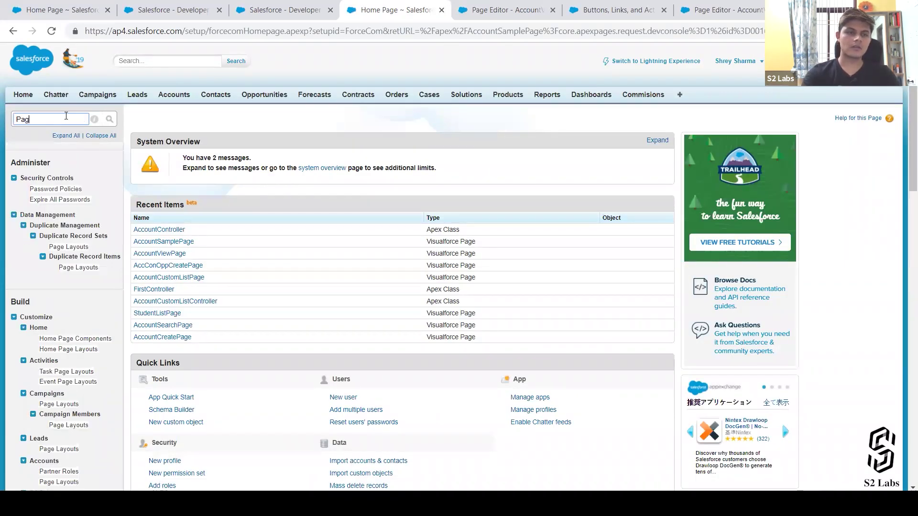
pyautogui.write('es')
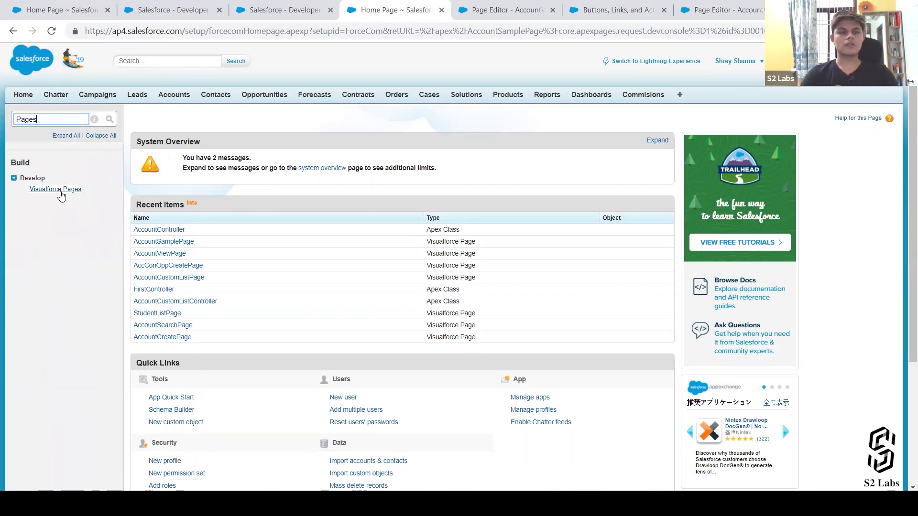
pyautogui.click(61, 190)
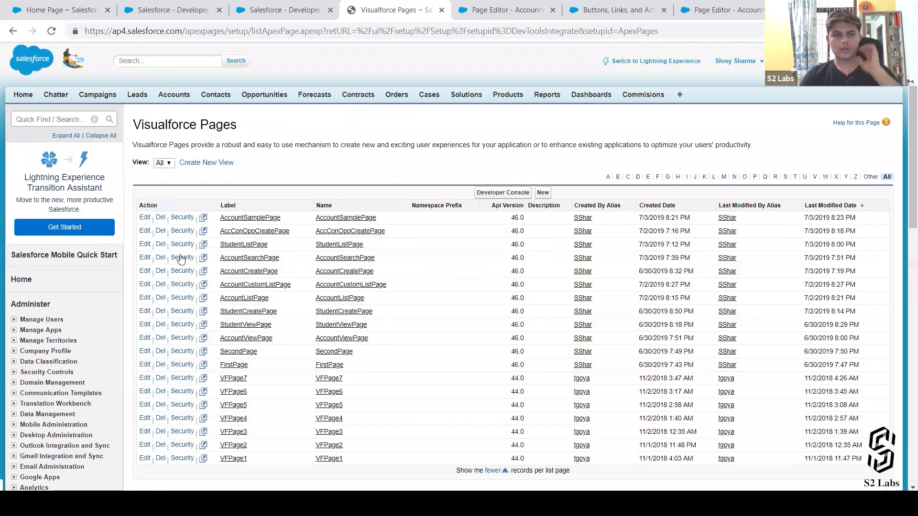
# Enable the Contract Manager profile in the security settings of AccountSamplePage and save the access change.
pyautogui.click(183, 218)
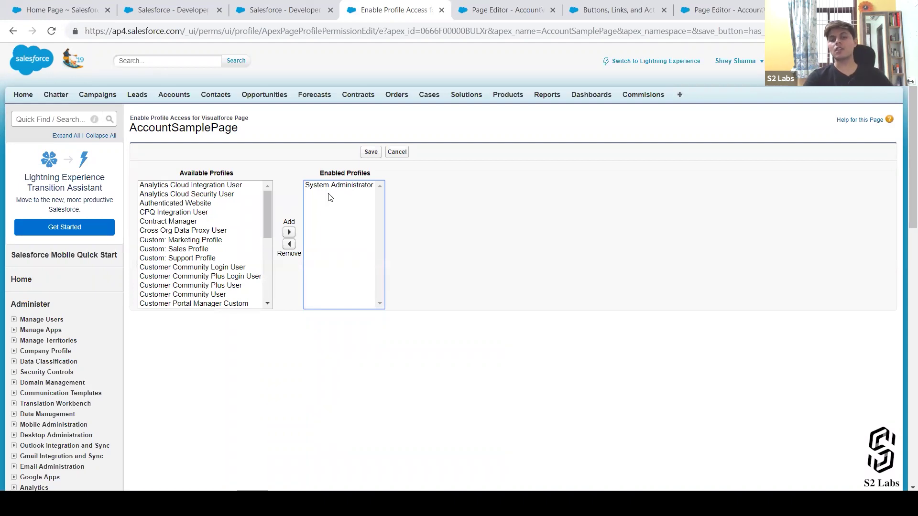
pyautogui.scroll(-4, 223, 232)
pyautogui.scroll(2, 224, 232)
pyautogui.scroll(3, 224, 231)
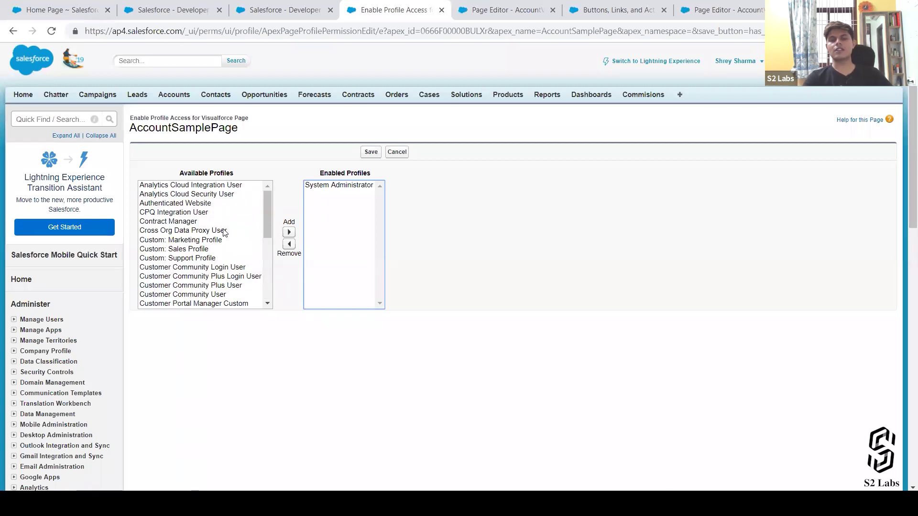
pyautogui.click(205, 224)
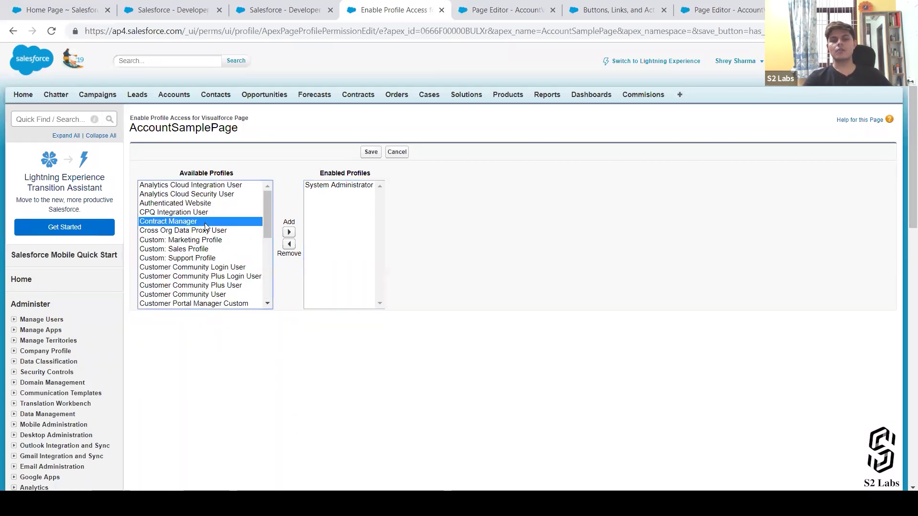
pyautogui.click(289, 232)
pyautogui.click(371, 152)
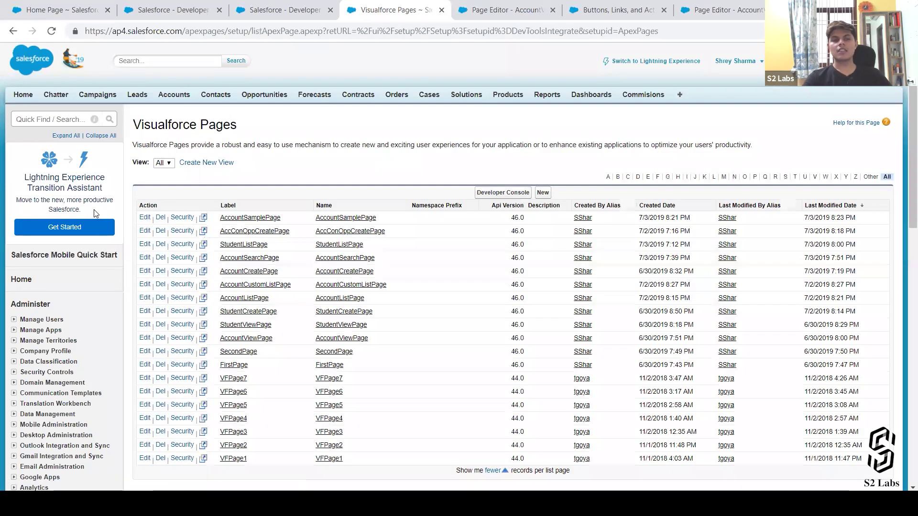
# Open the list of Apex classes in Setup.
pyautogui.click(56, 118)
pyautogui.write('Apex')
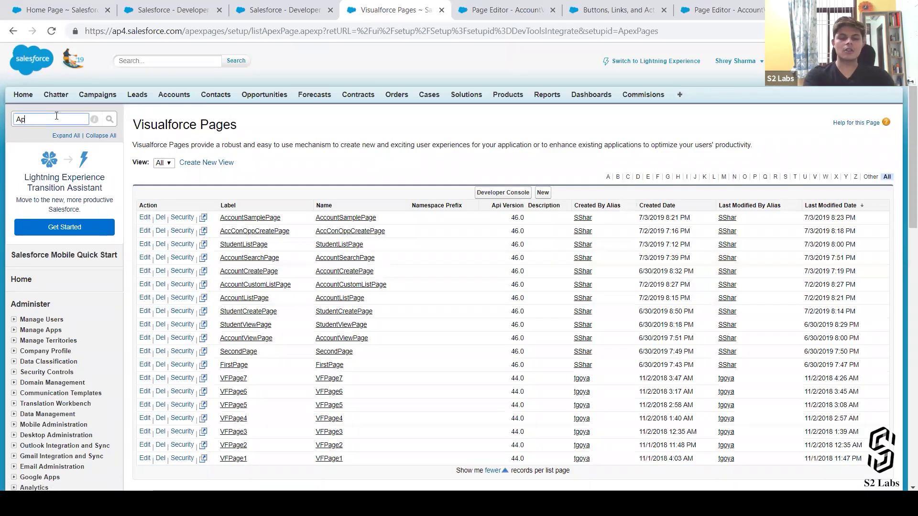
pyautogui.click(61, 246)
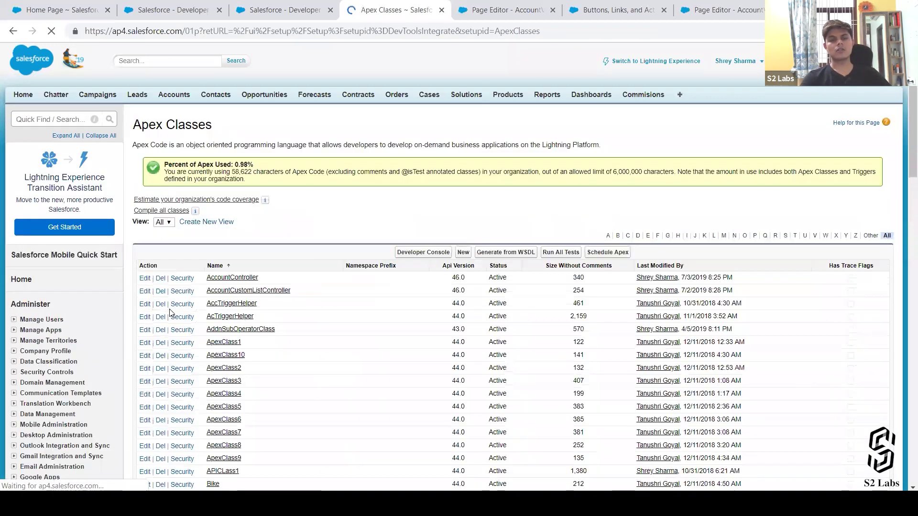
# Review the profile access of the AccountCustomListController Apex class and leave without saving.
pyautogui.click(184, 292)
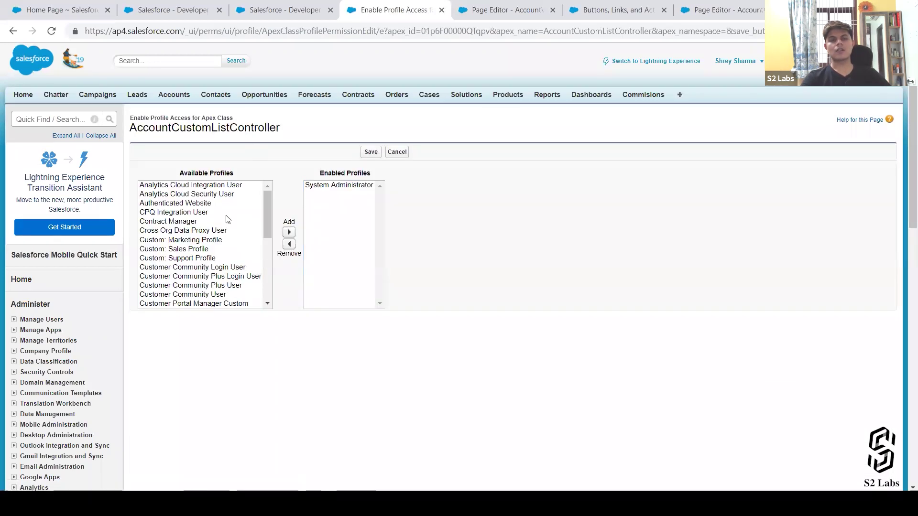
pyautogui.scroll(-5, 212, 230)
pyautogui.scroll(-3, 222, 260)
pyautogui.scroll(3, 307, 207)
pyautogui.scroll(5, 204, 225)
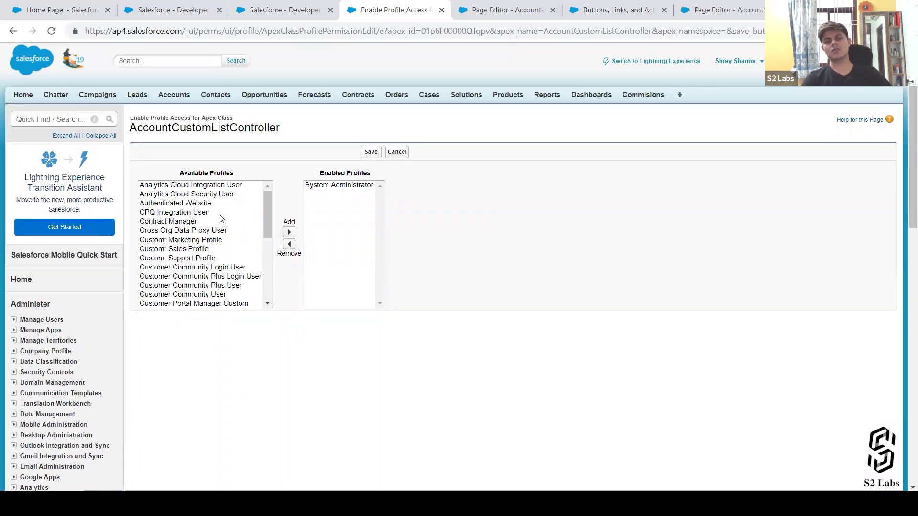
pyautogui.click(362, 211)
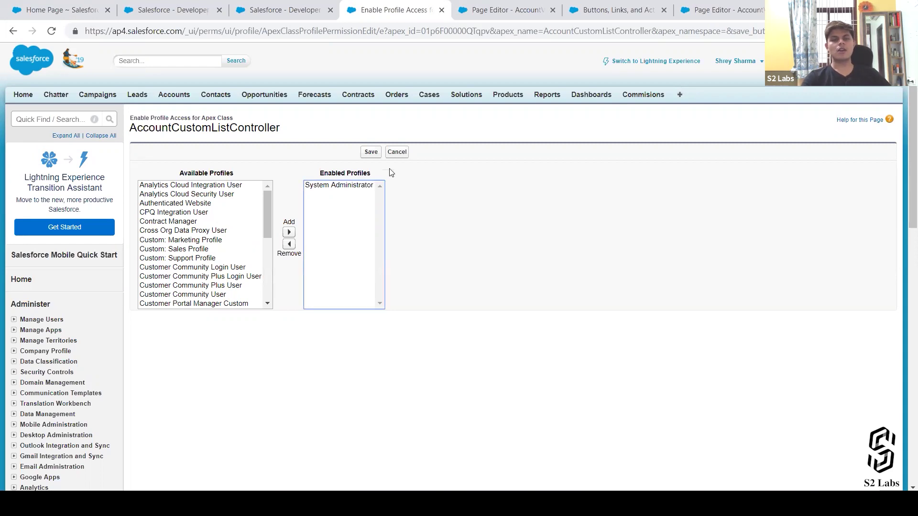
pyautogui.click(397, 153)
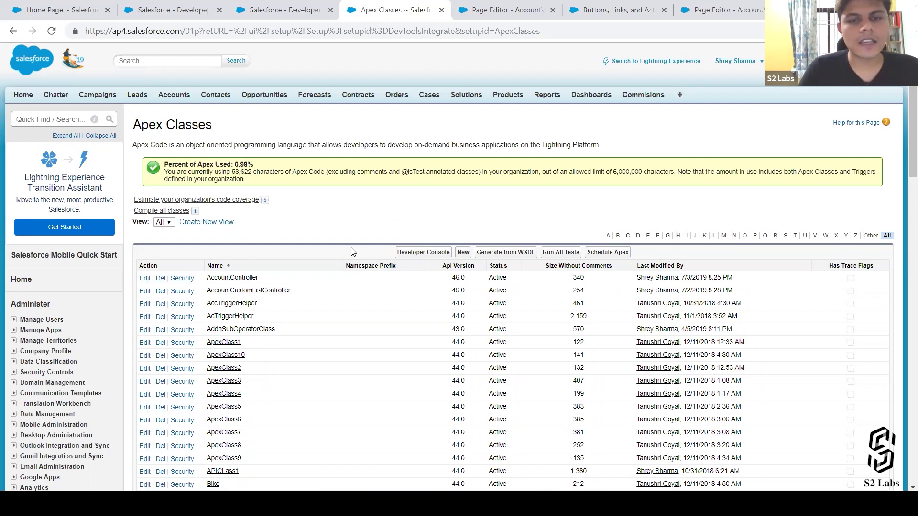
# Open the Account object's buttons, links, and actions in Setup and review which standard ones are overridden.
pyautogui.click(64, 118)
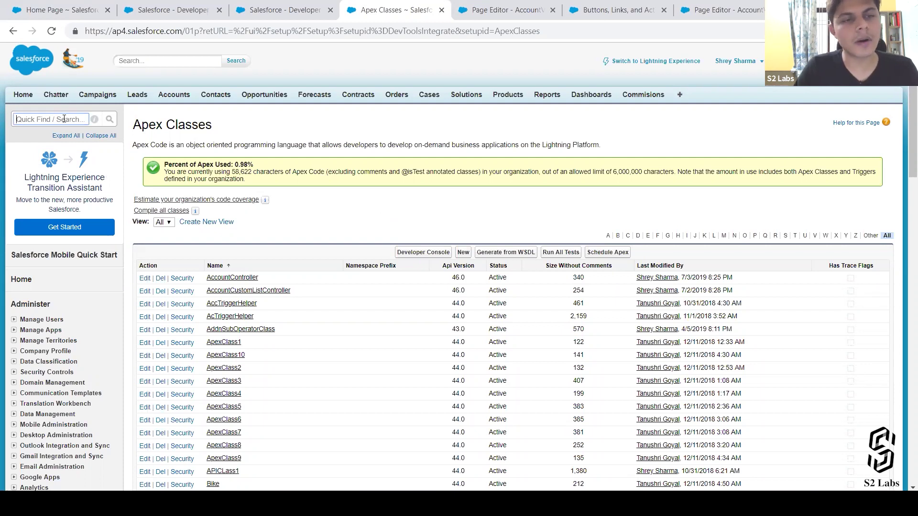
pyautogui.write('A')
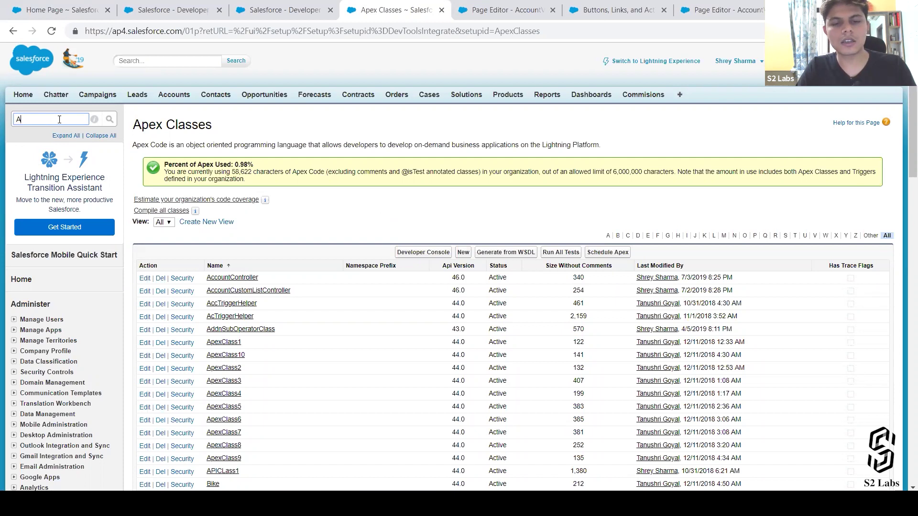
pyautogui.write('cc')
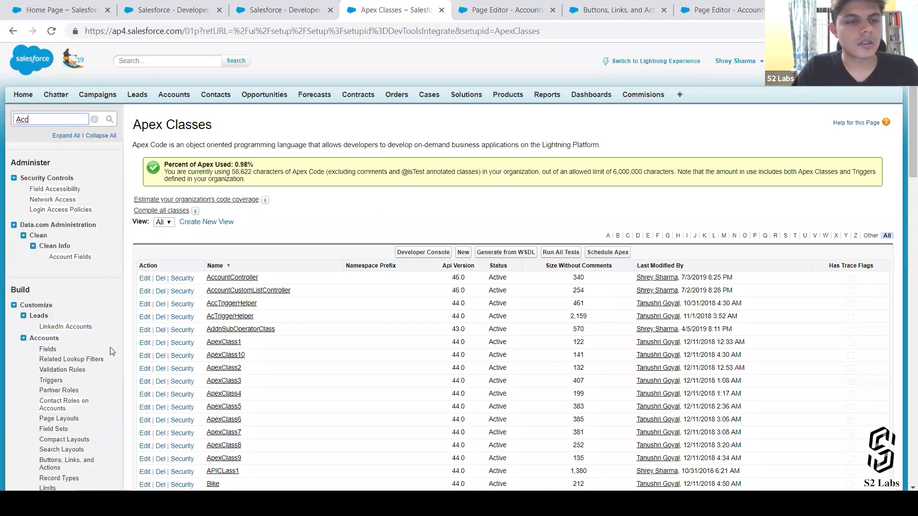
pyautogui.scroll(-4, 88, 293)
pyautogui.scroll(2, 88, 293)
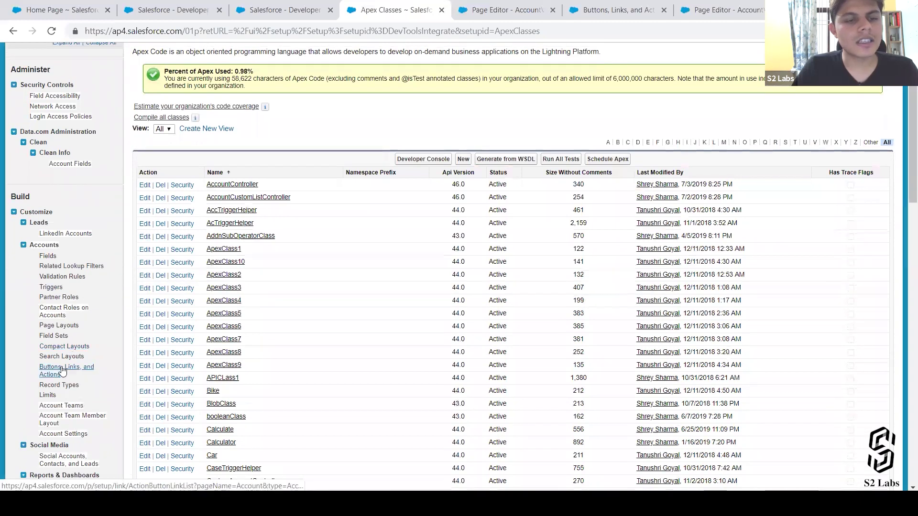
pyautogui.click(62, 370)
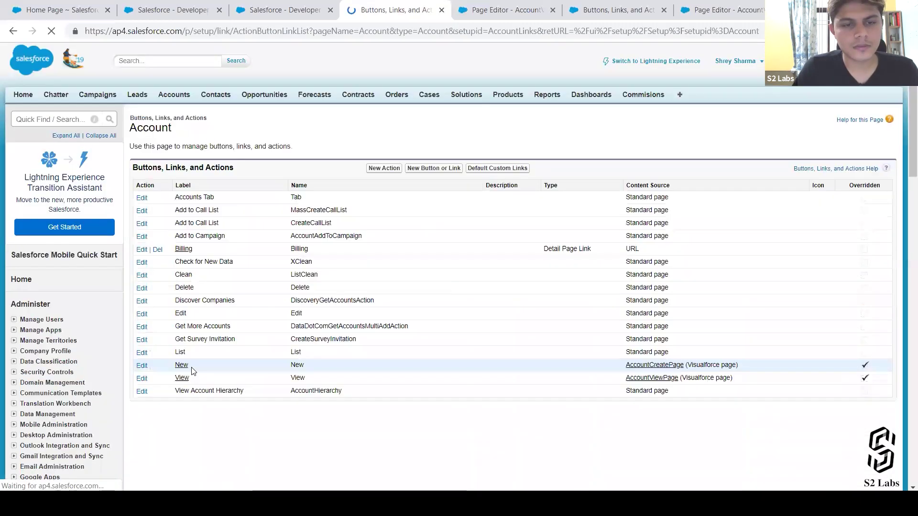
pyautogui.scroll(-3, 212, 286)
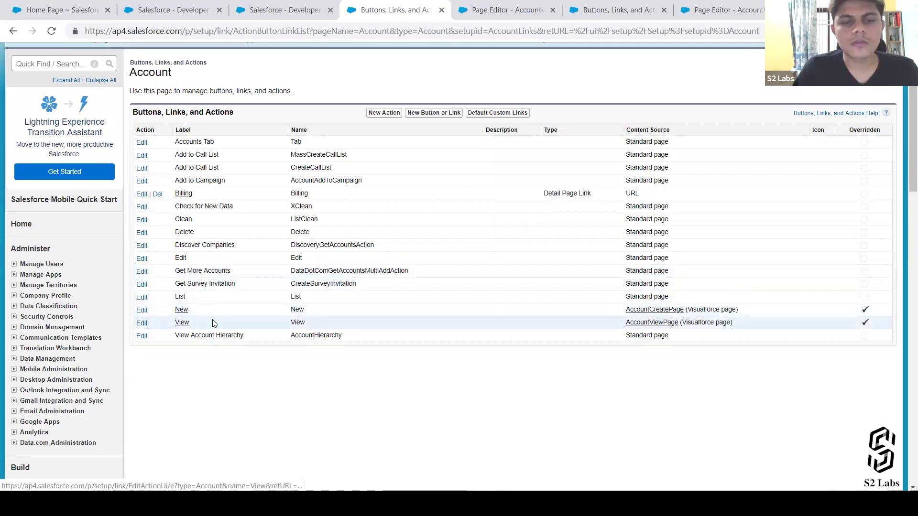
pyautogui.scroll(2, 201, 325)
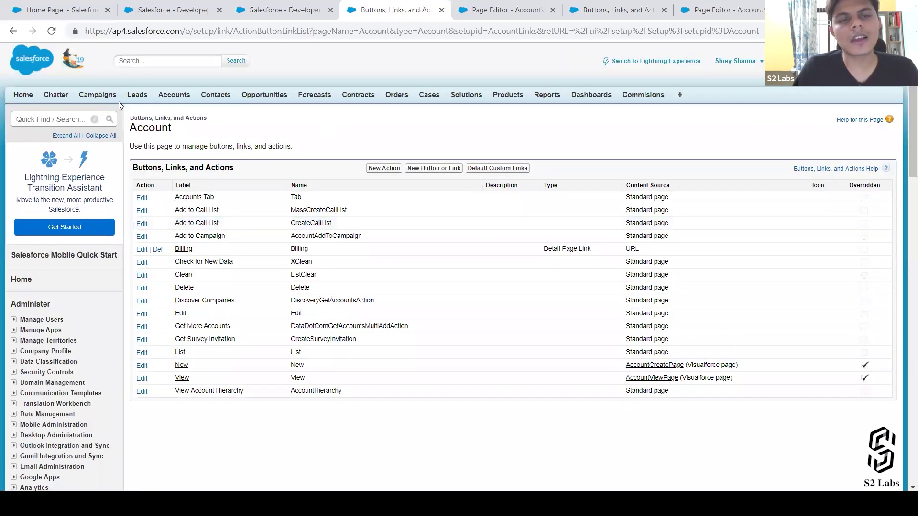
# Open the first recent lead, go to its page layout editor and display the buttons available there.
pyautogui.click(137, 98)
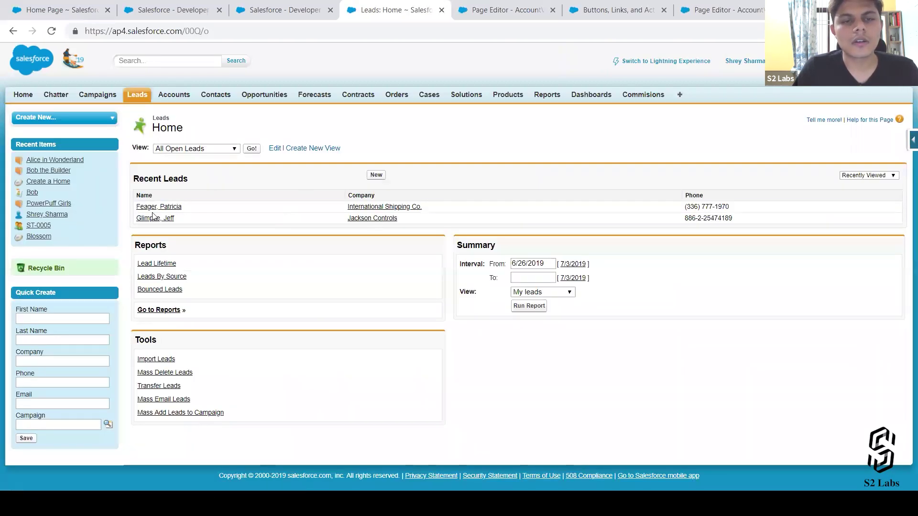
pyautogui.click(157, 210)
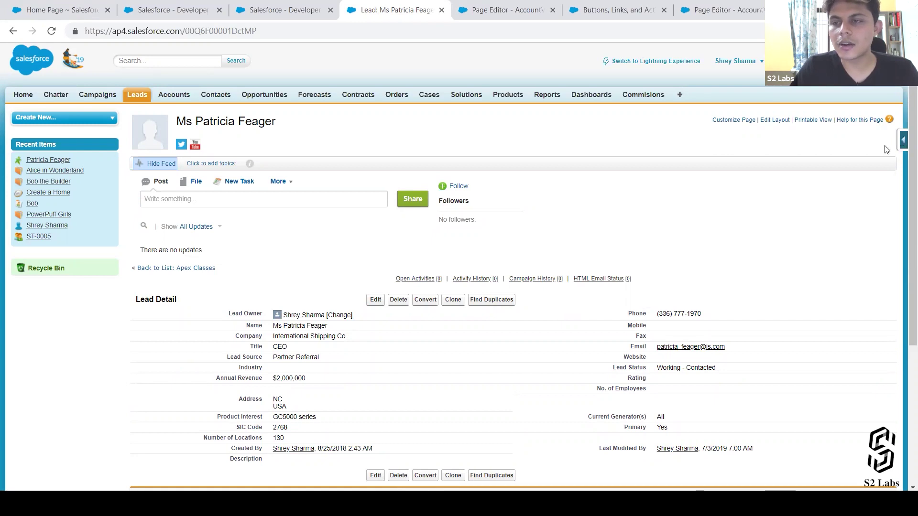
pyautogui.click(903, 140)
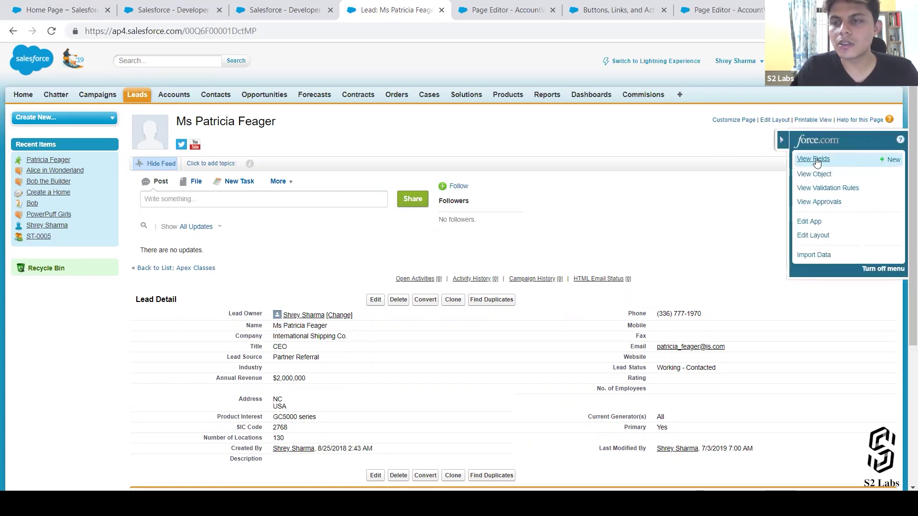
pyautogui.click(772, 124)
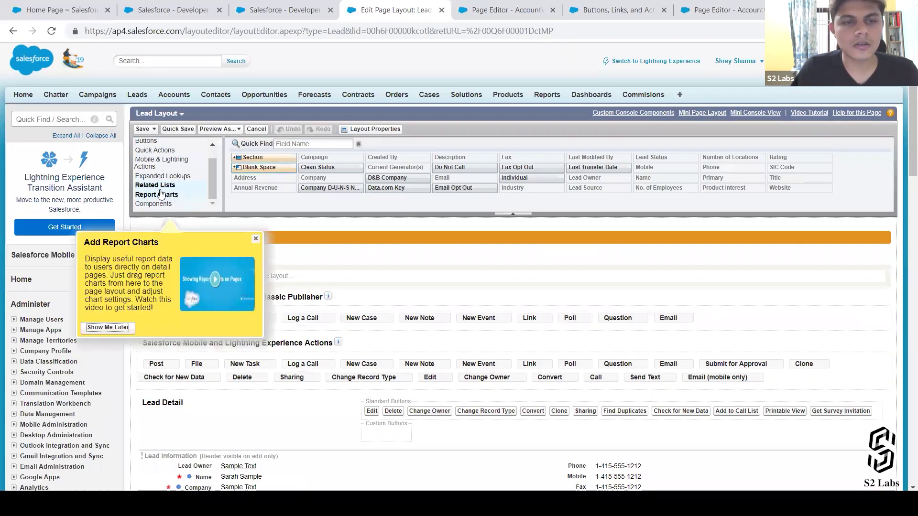
pyautogui.scroll(1, 158, 172)
pyautogui.click(148, 155)
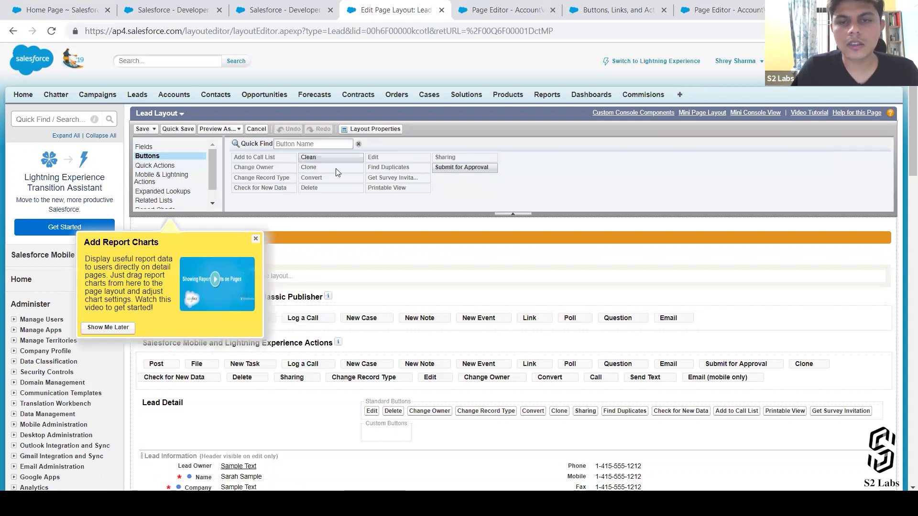
pyautogui.click(255, 239)
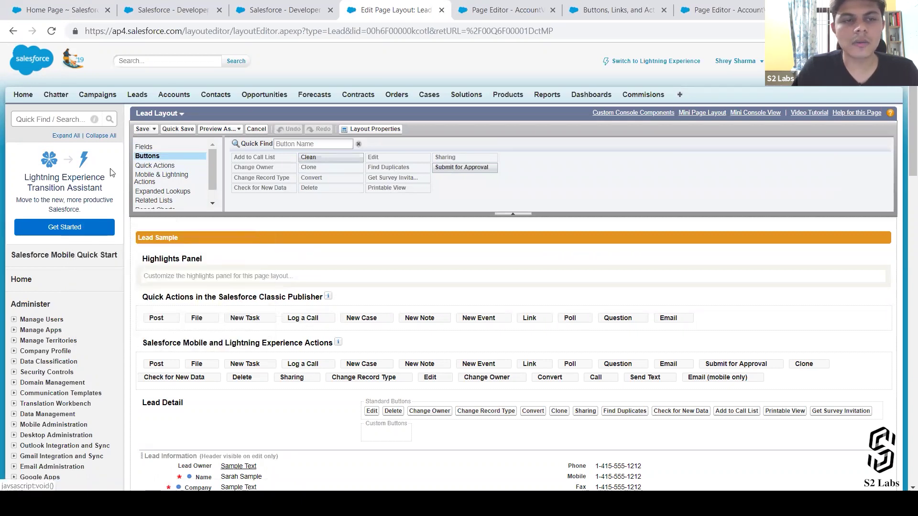
# Start a new custom button in the Lead object's buttons, links, and actions, labelled Faltu Button.
pyautogui.click(59, 119)
pyautogui.write('Lead')
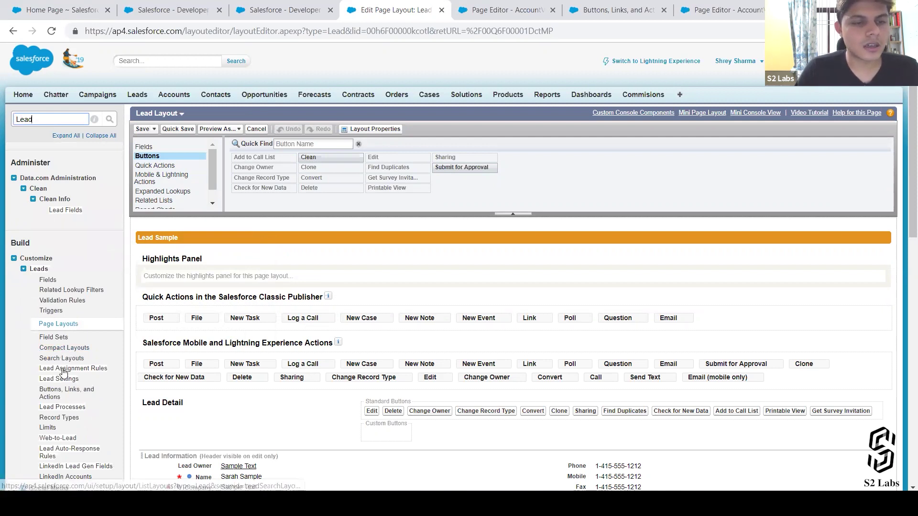
pyautogui.click(63, 394)
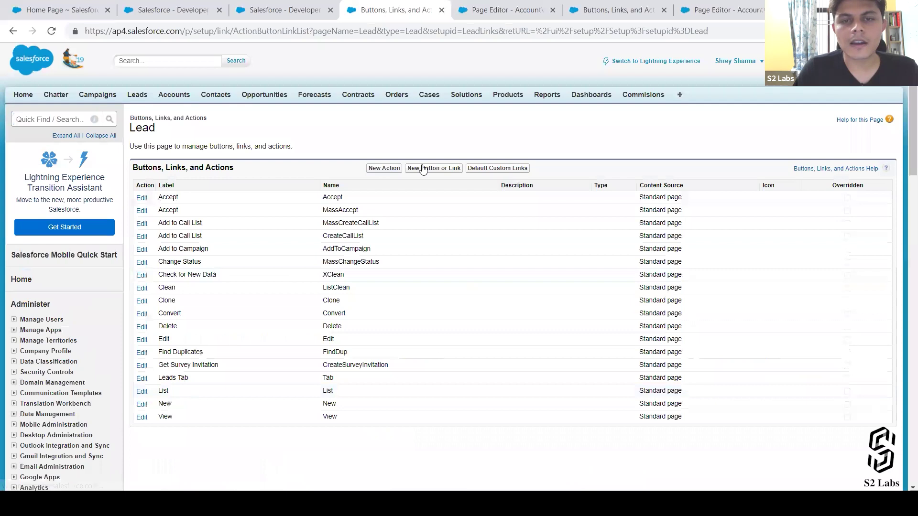
pyautogui.click(423, 168)
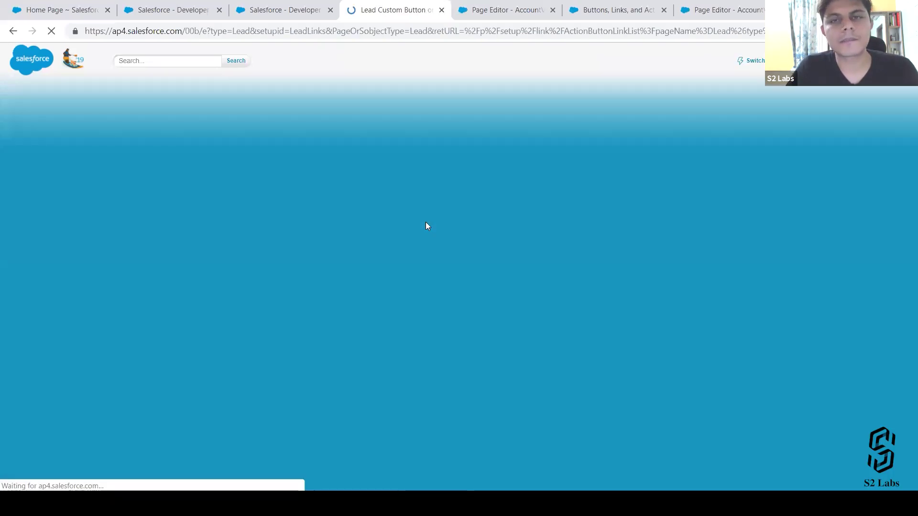
pyautogui.write('Faltu Button')
pyautogui.press('Tab')
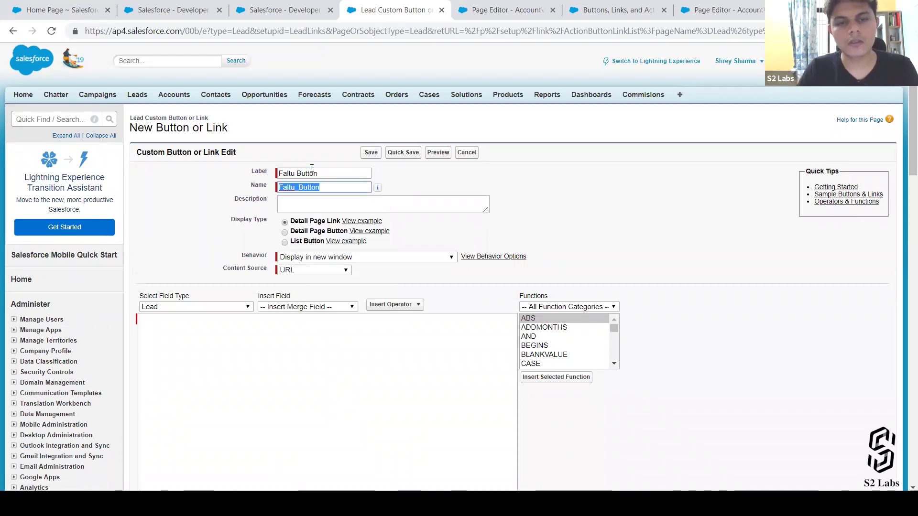
# Set the display type to Detail Page Button and the behavior to Display in existing window with sidebar.
pyautogui.click(285, 232)
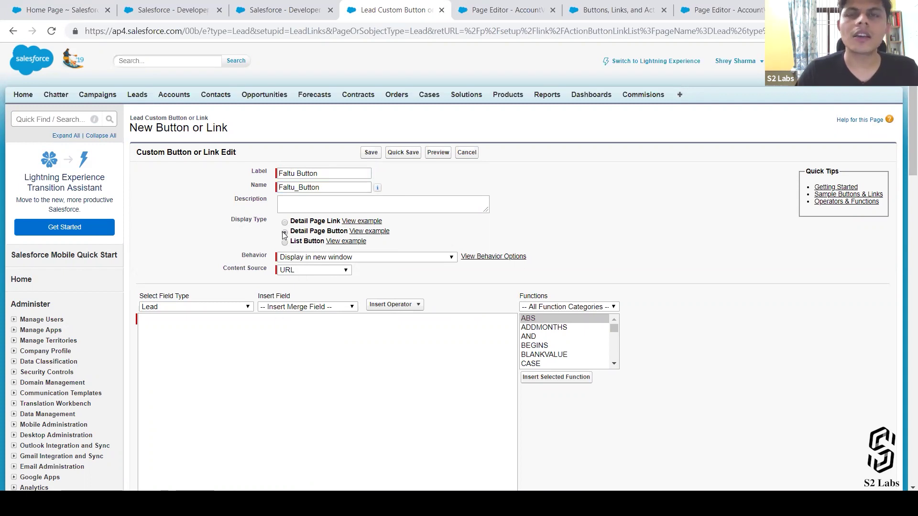
pyautogui.click(387, 258)
pyautogui.click(359, 289)
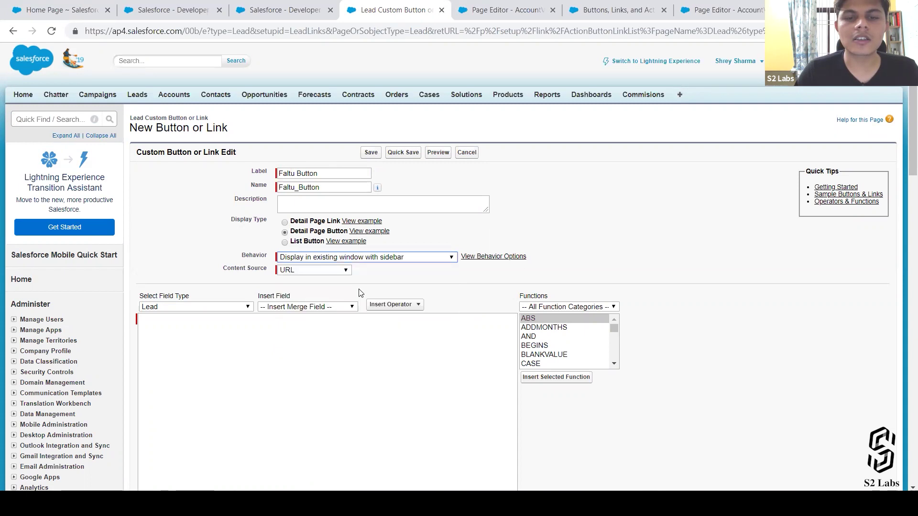
# Try another content source for the lead button and set it back to URL.
pyautogui.click(335, 273)
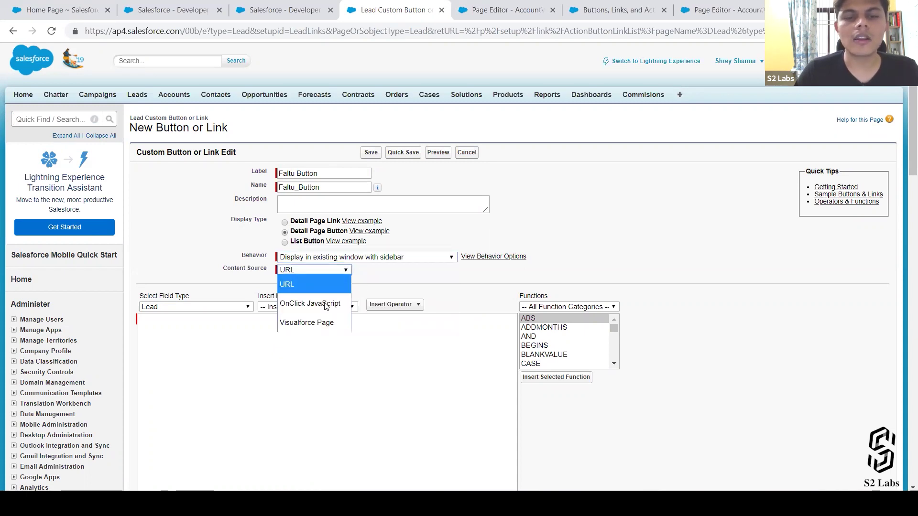
pyautogui.click(320, 315)
pyautogui.click(528, 293)
pyautogui.click(320, 273)
pyautogui.click(315, 284)
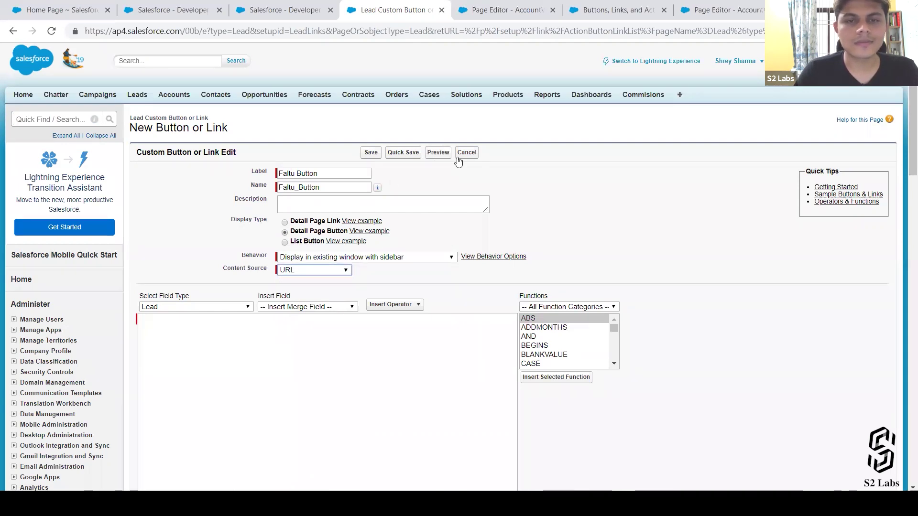
# Try the List Button display type for the lead button and set it back to Detail Page Button.
pyautogui.scroll(-1, 76, 352)
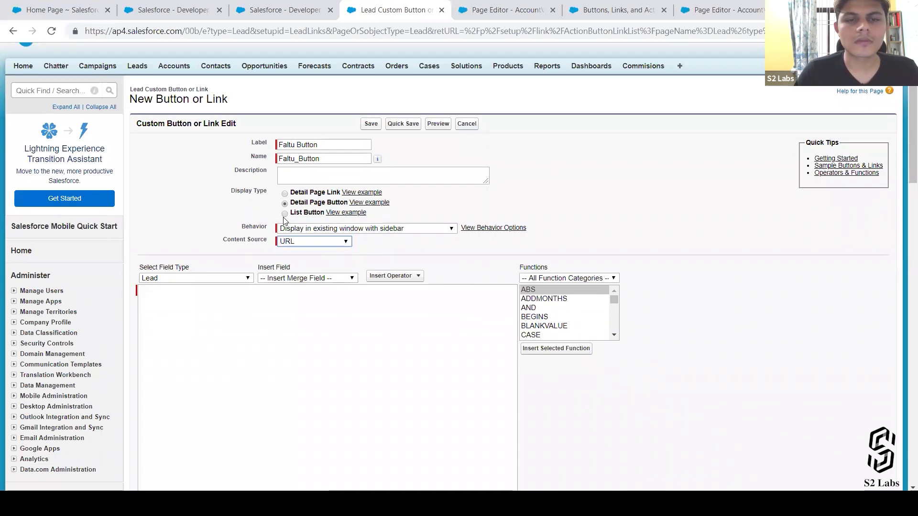
pyautogui.click(285, 214)
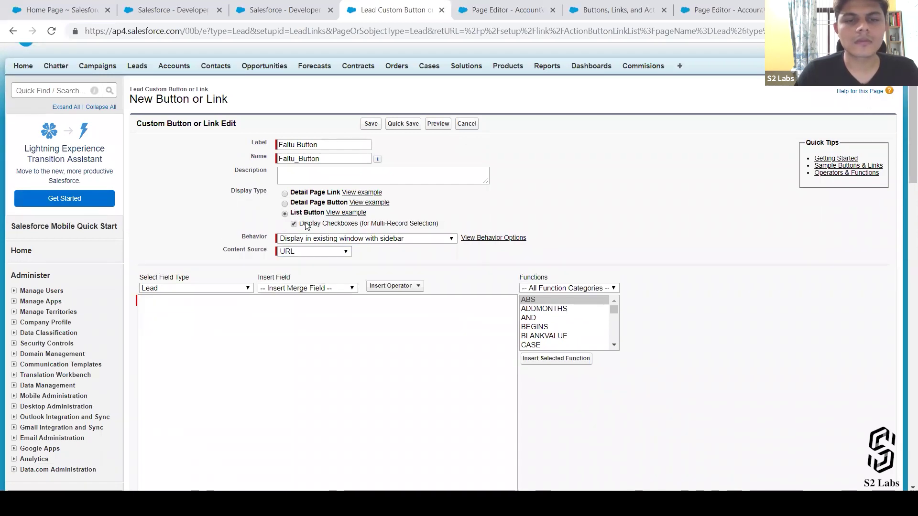
pyautogui.click(285, 203)
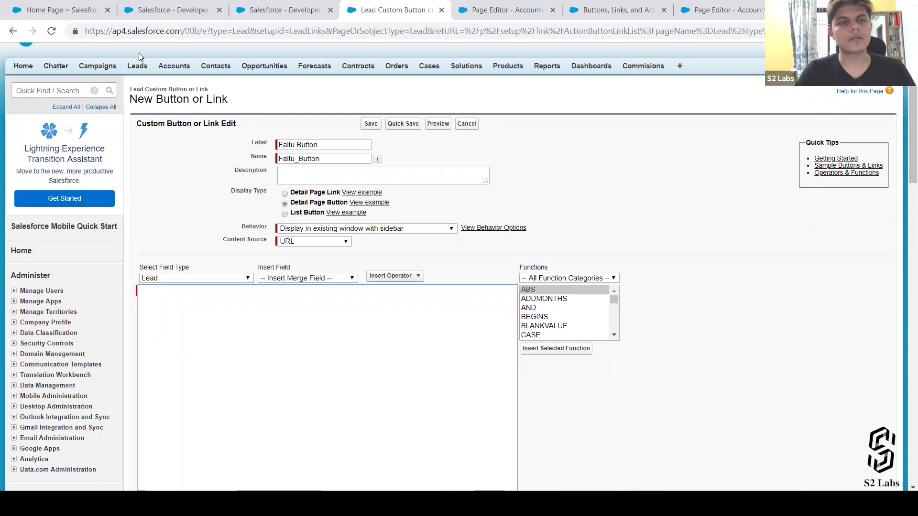
pyautogui.click(76, 31)
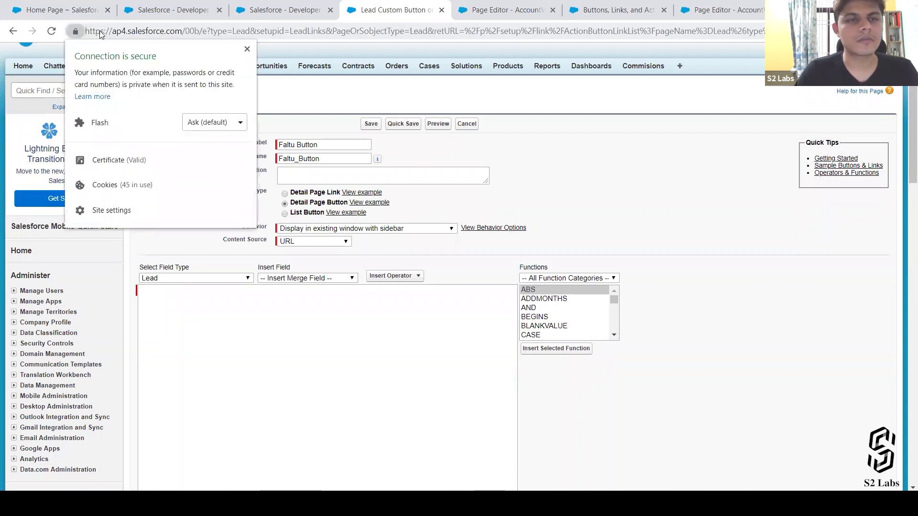
pyautogui.click(94, 31)
pyautogui.moveTo(85, 32); pyautogui.dragTo(183, 30)
pyautogui.hotkey('ctrl', 'c')
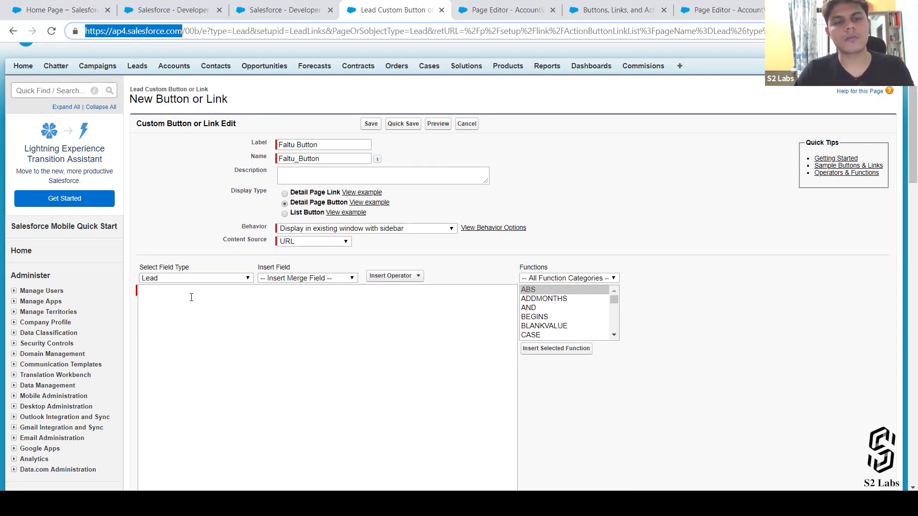
pyautogui.click(191, 298)
pyautogui.hotkey('ctrl', 'v')
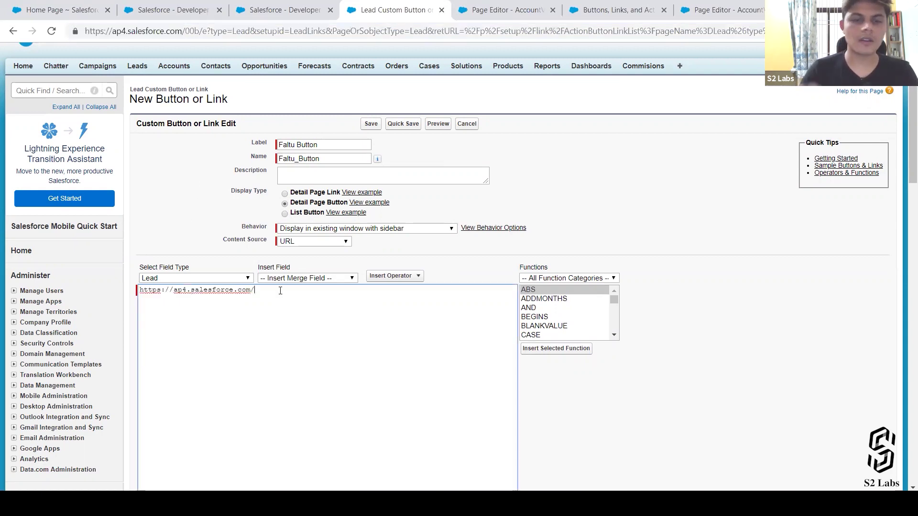
pyautogui.write('apex/')
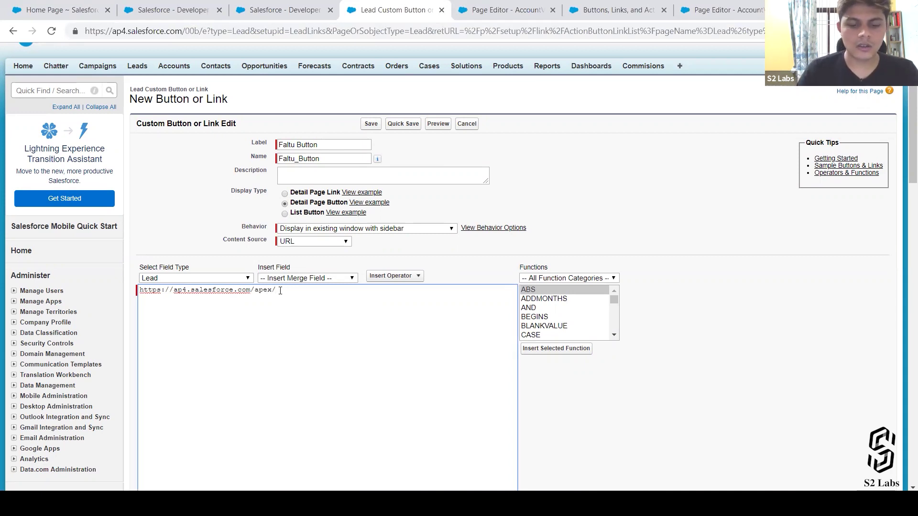
# Complete the button URL with the page name StudentListPage, save the custom button and accept the page layout notice.
pyautogui.hotkey('alt', 'Tab')
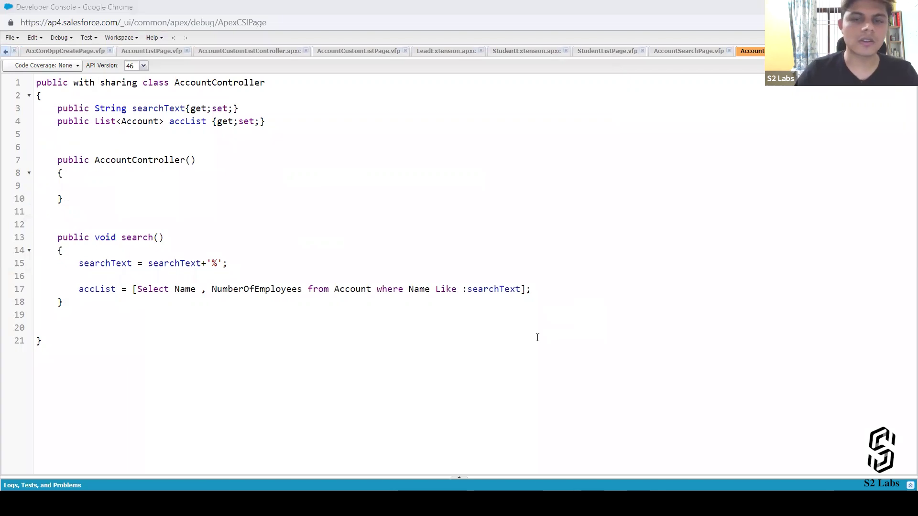
pyautogui.hotkey('alt', 'Tab')
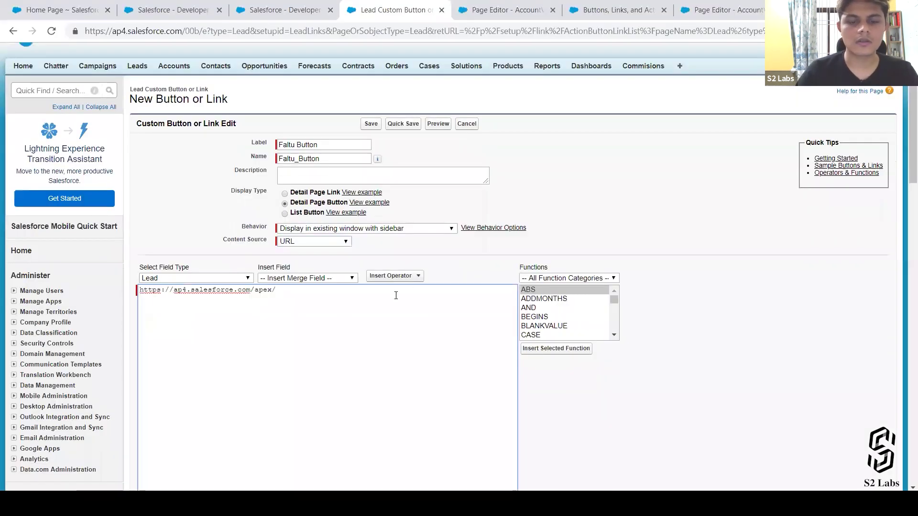
pyautogui.write('tudentI')
pyautogui.write('istPage')
pyautogui.scroll(-8, 396, 295)
pyautogui.scroll(1, 371, 186)
pyautogui.click(371, 212)
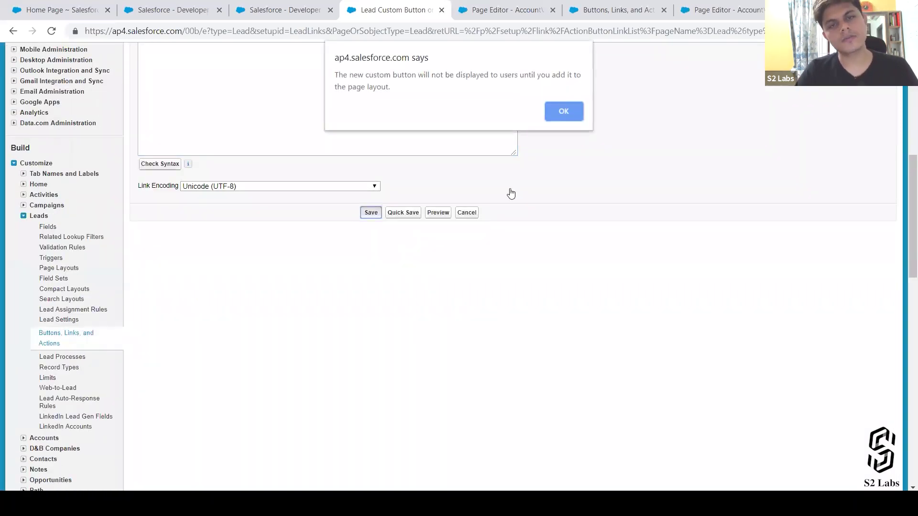
pyautogui.click(570, 109)
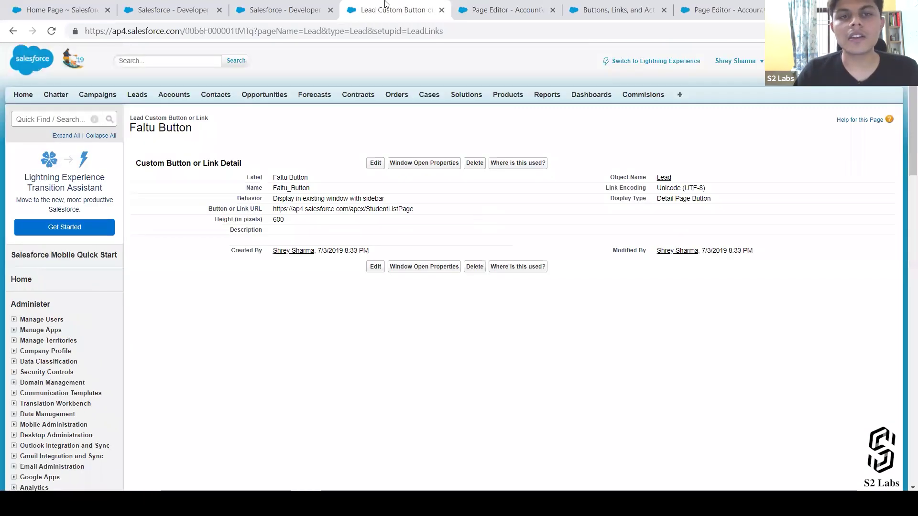
# Open the first recent lead from the Leads home page and start editing its page layout.
pyautogui.click(294, 4)
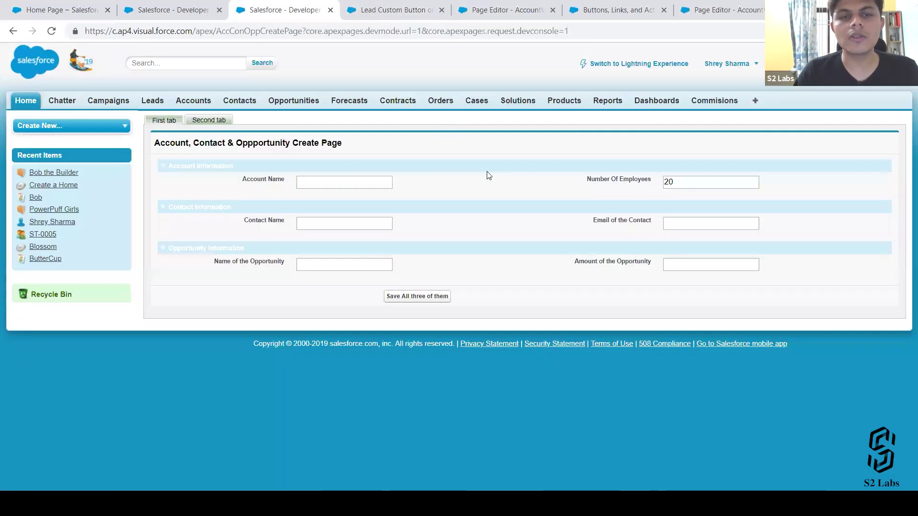
pyautogui.click(508, 3)
pyautogui.click(203, 5)
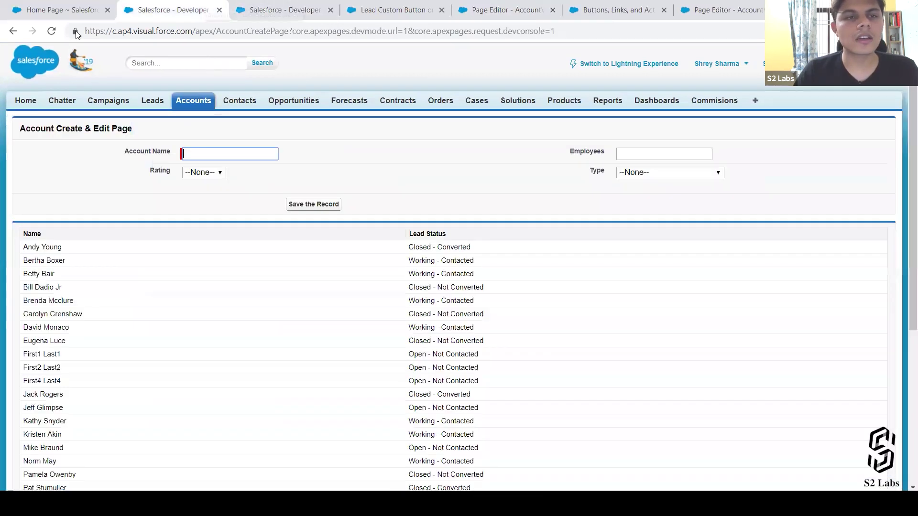
pyautogui.click(80, 5)
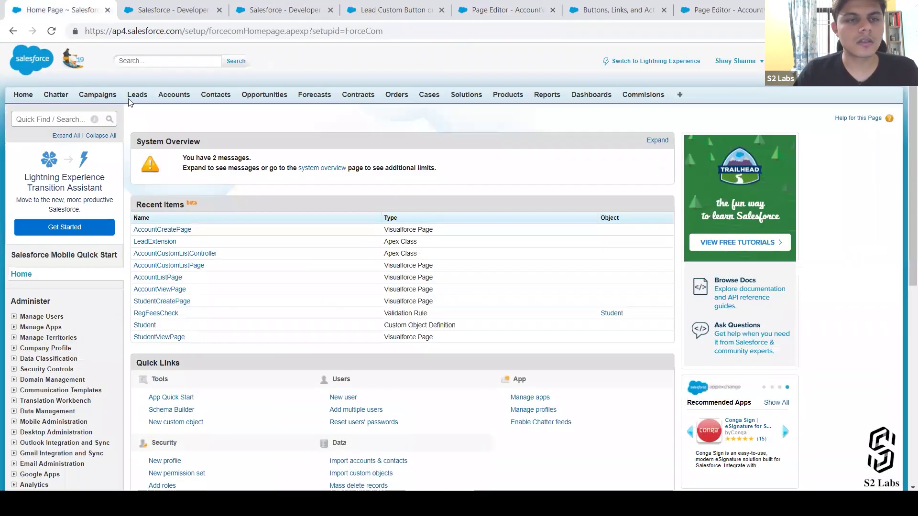
pyautogui.click(135, 95)
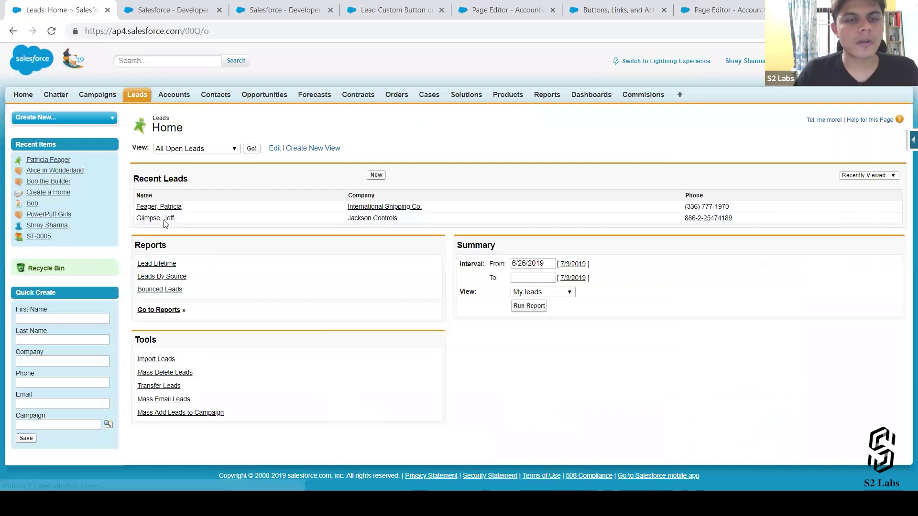
pyautogui.click(163, 208)
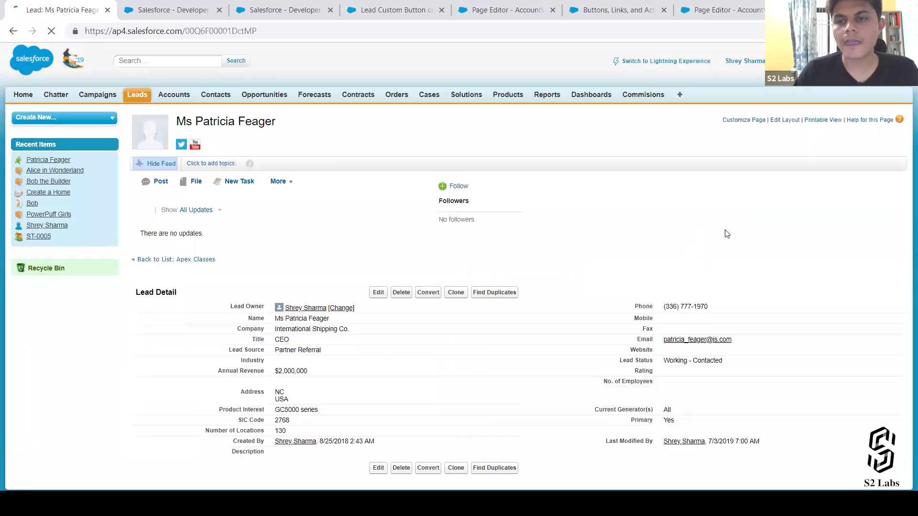
pyautogui.click(766, 120)
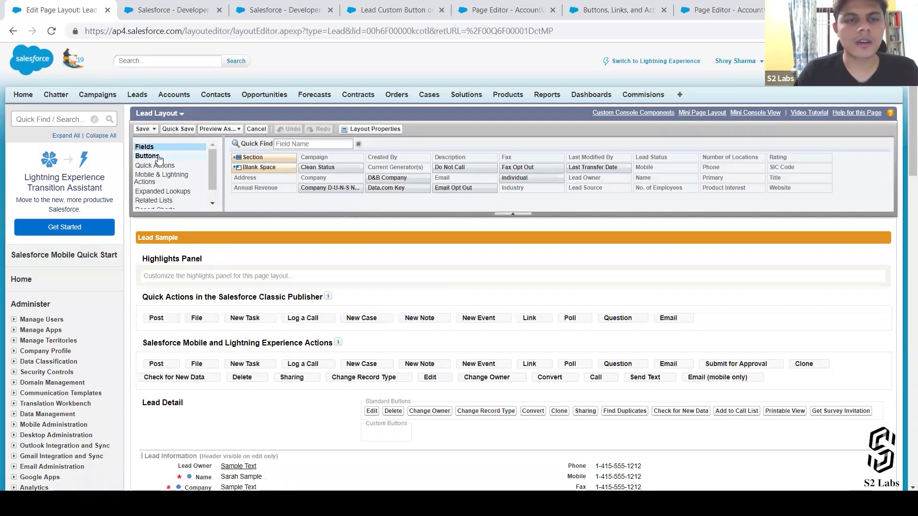
# Add Faltu Button to the Custom Buttons area of the Lead Detail section and save the layout.
pyautogui.click(153, 156)
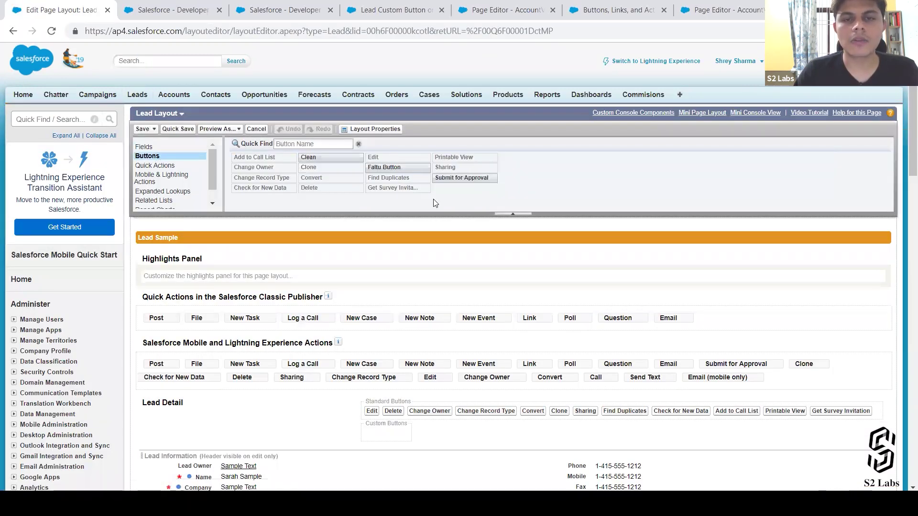
pyautogui.moveTo(424, 167); pyautogui.dragTo(382, 433)
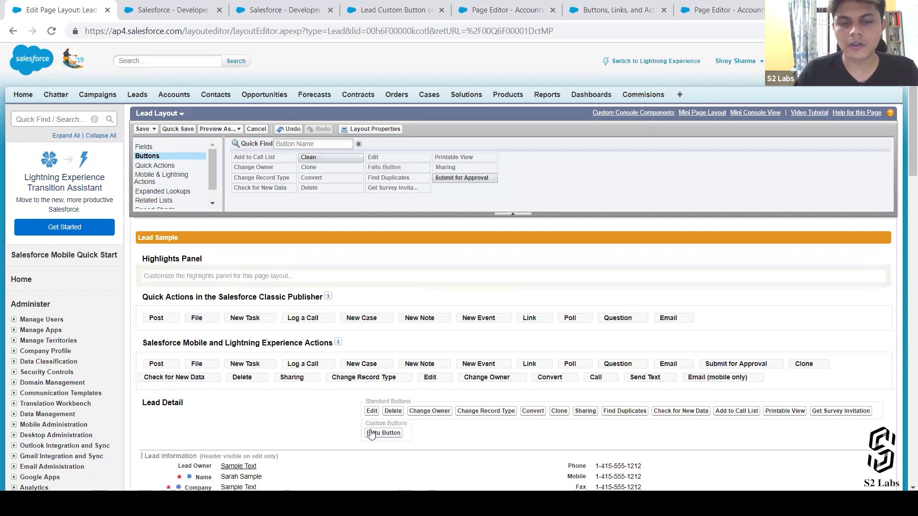
pyautogui.click(142, 130)
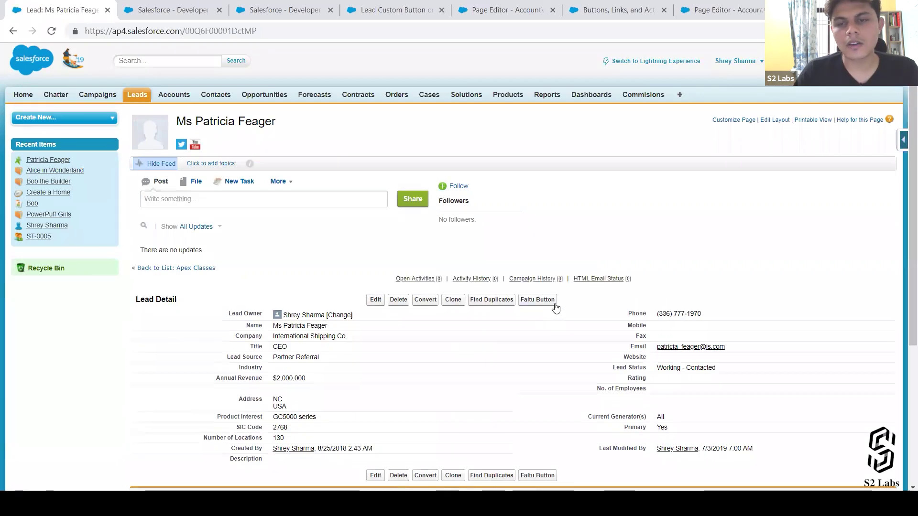
# Run Faltu Button from the lead record and look through the student list page it opens.
pyautogui.click(537, 300)
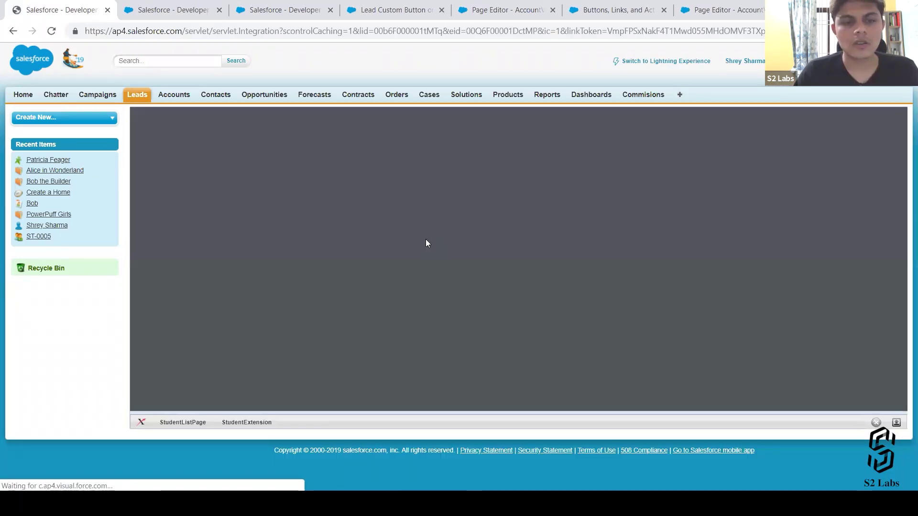
pyautogui.scroll(-2, 462, 281)
pyautogui.scroll(3, 462, 281)
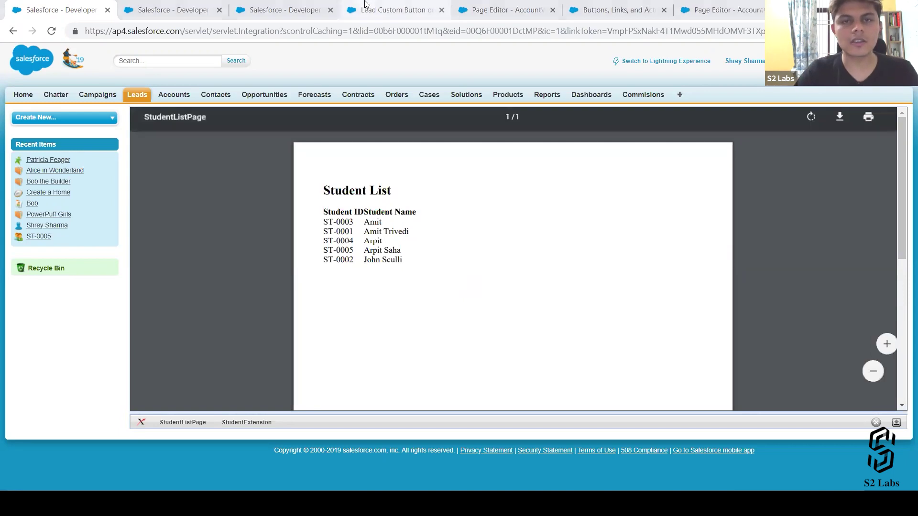
# Switch to the Developer Console, remove the renderAs="pdf" attribute from the apex:page tag in StudentListPage.vfp and save the page.
pyautogui.hotkey('alt', 'Tab')
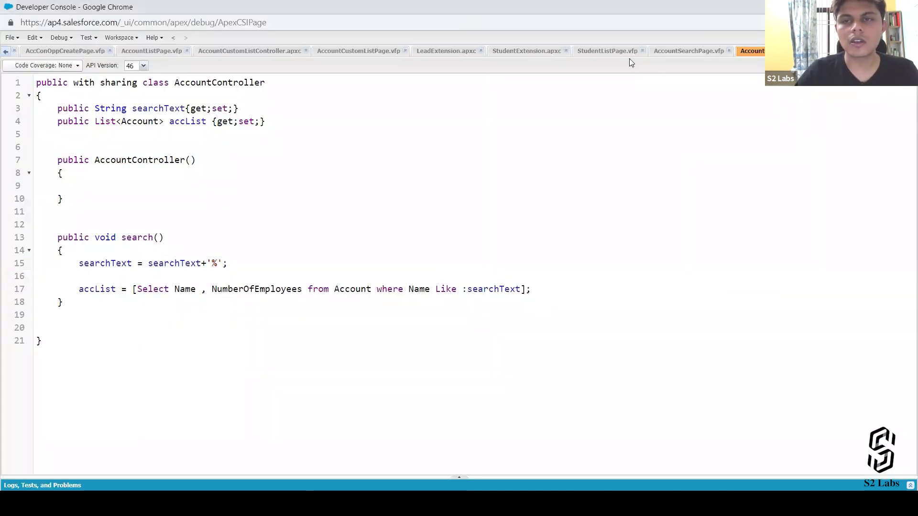
pyautogui.click(622, 50)
pyautogui.click(332, 83)
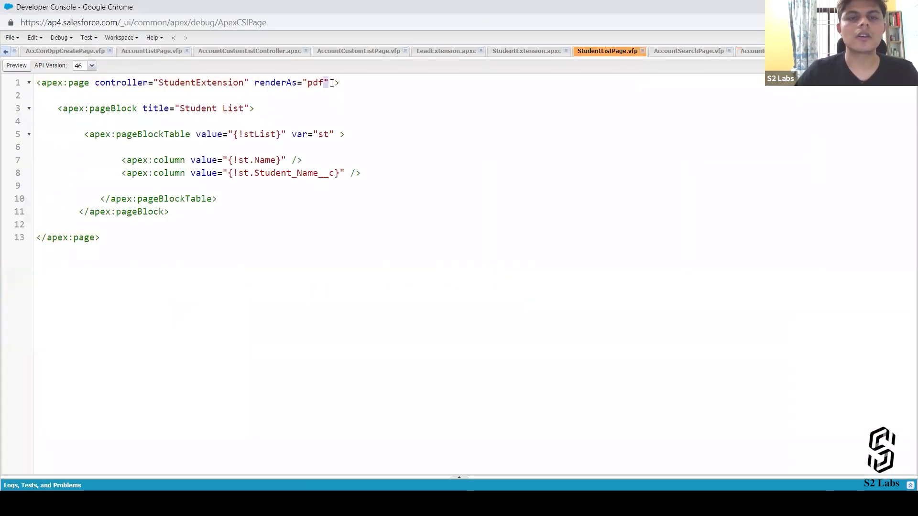
pyautogui.hotkey('ctrl', 'shift', 'Left')
pyautogui.hotkey('ctrl', 'shift', 'Left')
pyautogui.hotkey('ctrl', 'shift', 'Left')
pyautogui.press('BackSpace')
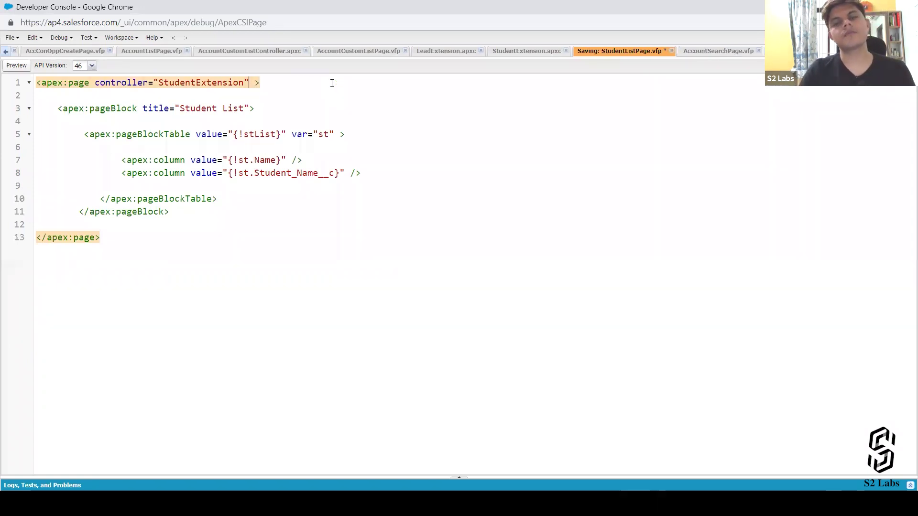
pyautogui.hotkey('ctrl', 's')
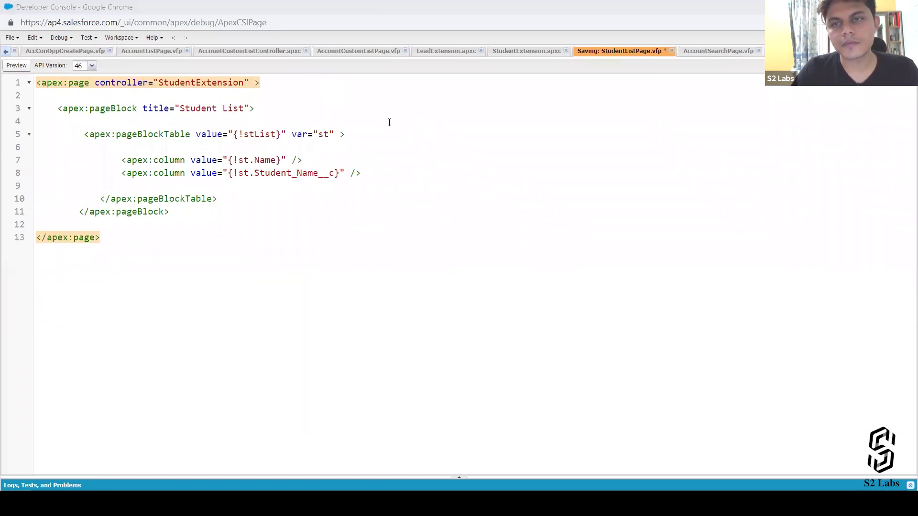
# Switch back to Salesforce, return to the lead record and run Faltu Button again to check the edited page.
pyautogui.hotkey('alt', 'Tab')
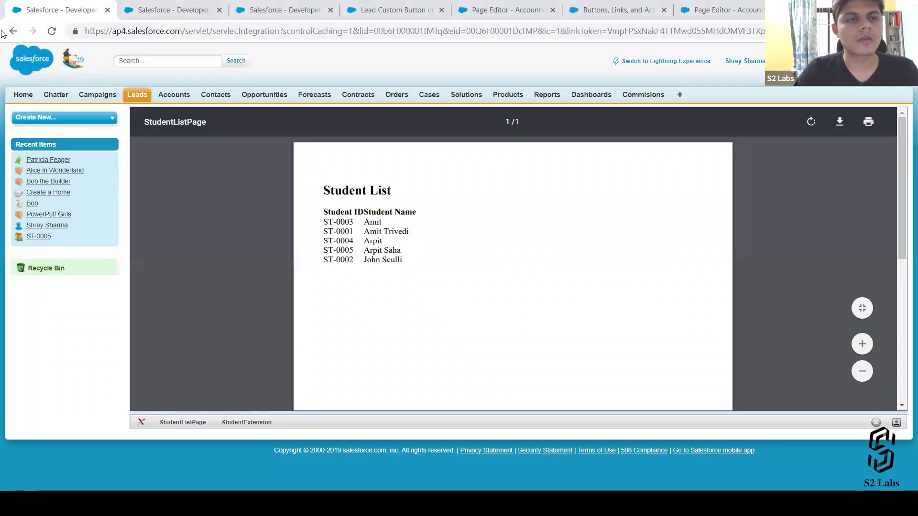
pyautogui.click(4, 31)
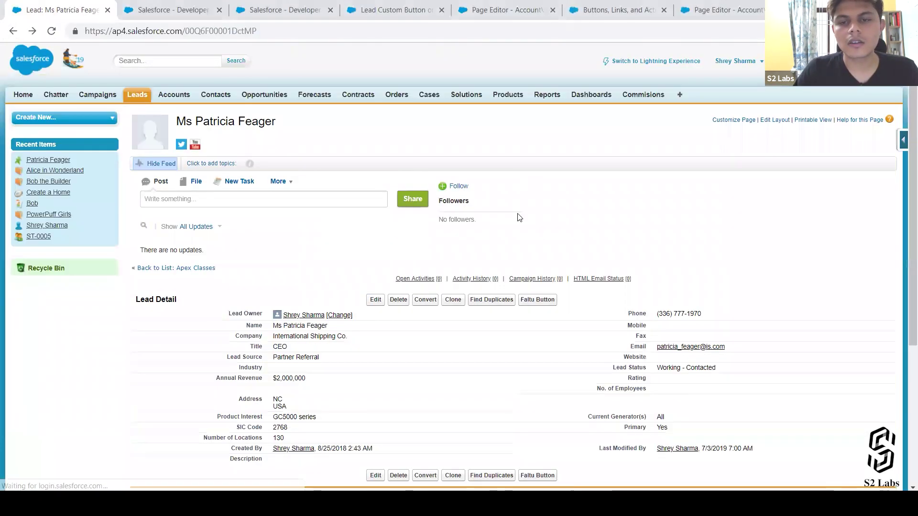
pyautogui.click(533, 301)
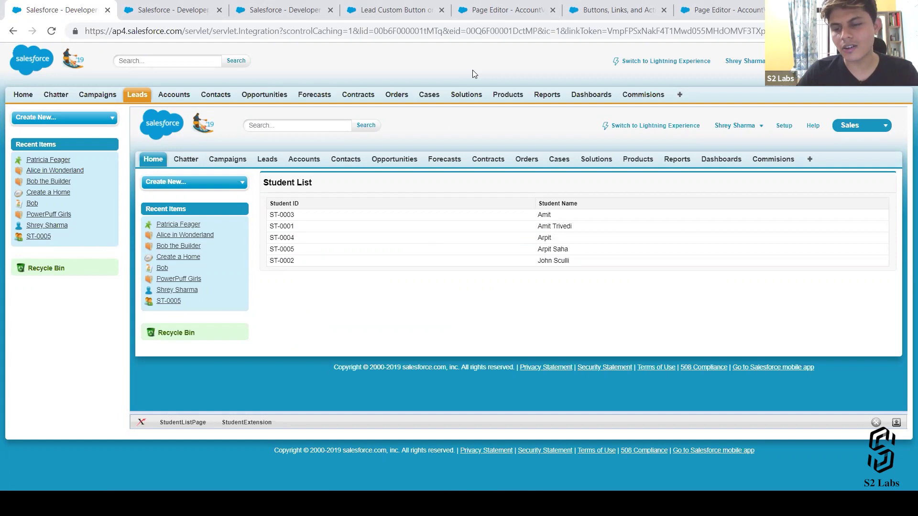
pyautogui.click(215, 10)
pyautogui.click(275, 8)
pyautogui.click(392, 9)
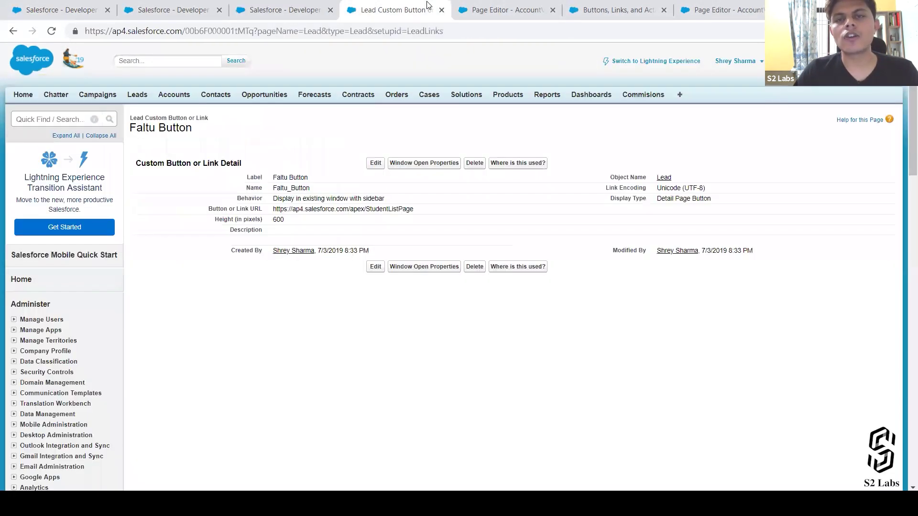
pyautogui.click(479, 8)
pyautogui.hotkey('alt', 'Tab')
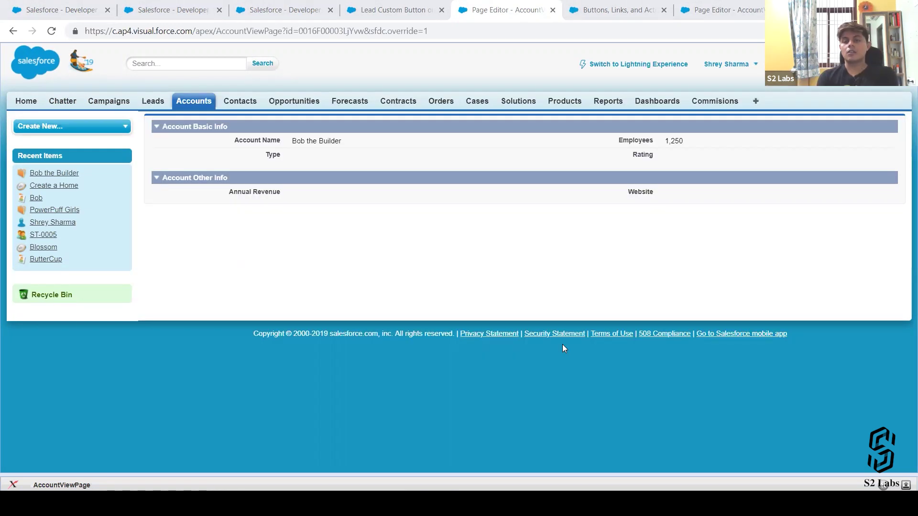